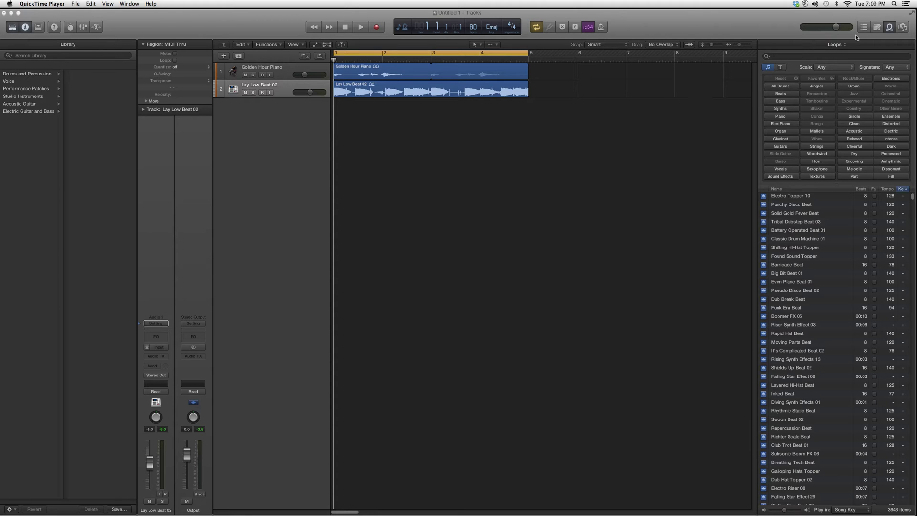
Bring the Logic Pro X project forward, show the Loop Browser, and filter it to Guitars
left_click(890, 27)
left_click(890, 28)
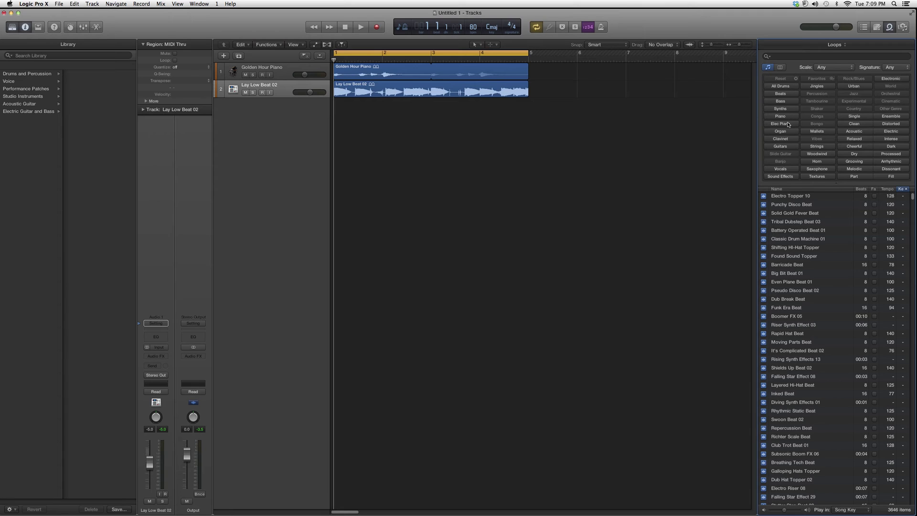
left_click(786, 148)
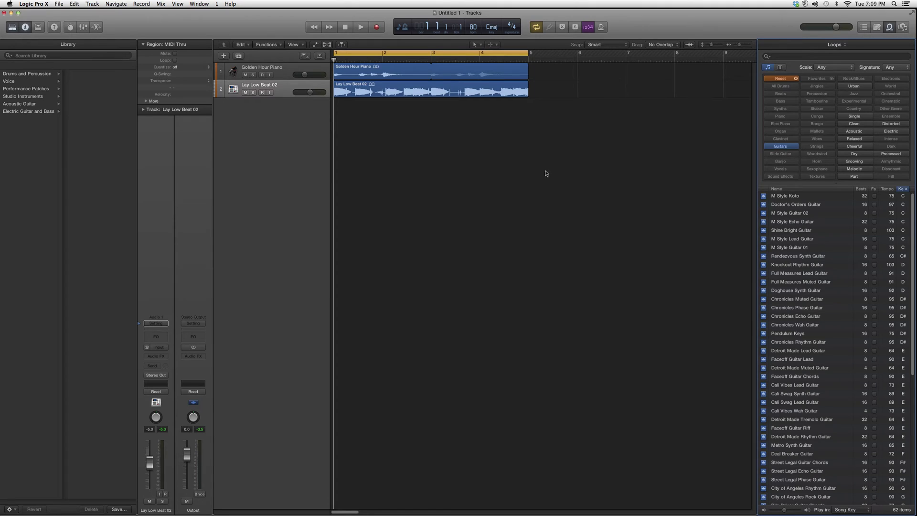
Select the Golden Hour Piano track, then preview the Rendezvous Synth Guitar loop and stop it
left_click(284, 75)
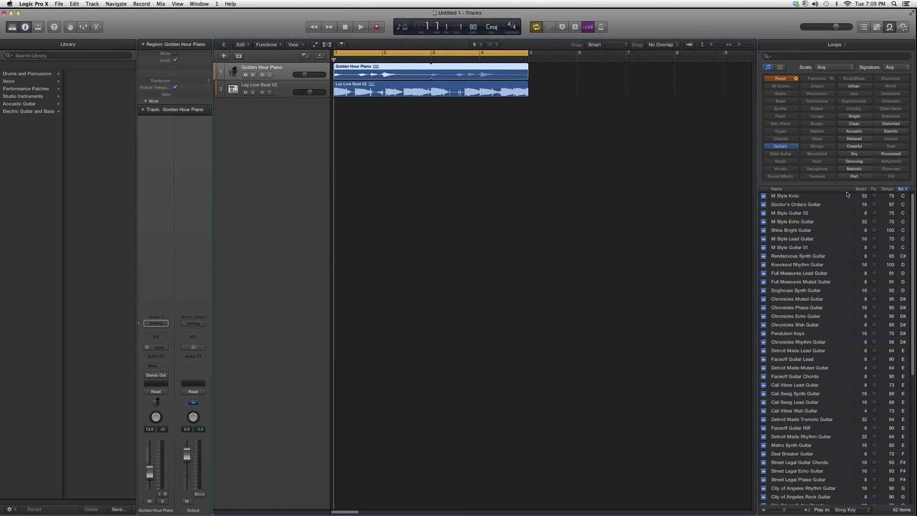
scroll(801, 217, "down", 2)
scroll(816, 220, "up", 2)
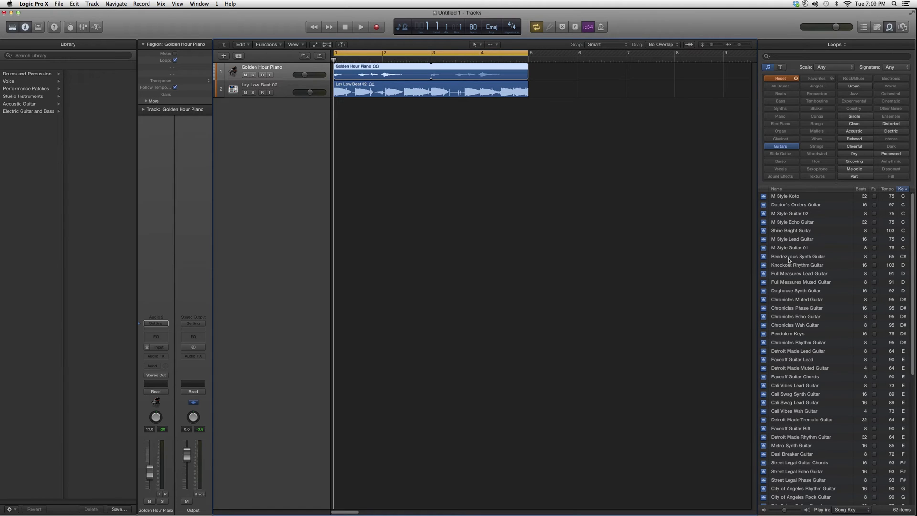
left_click(807, 259)
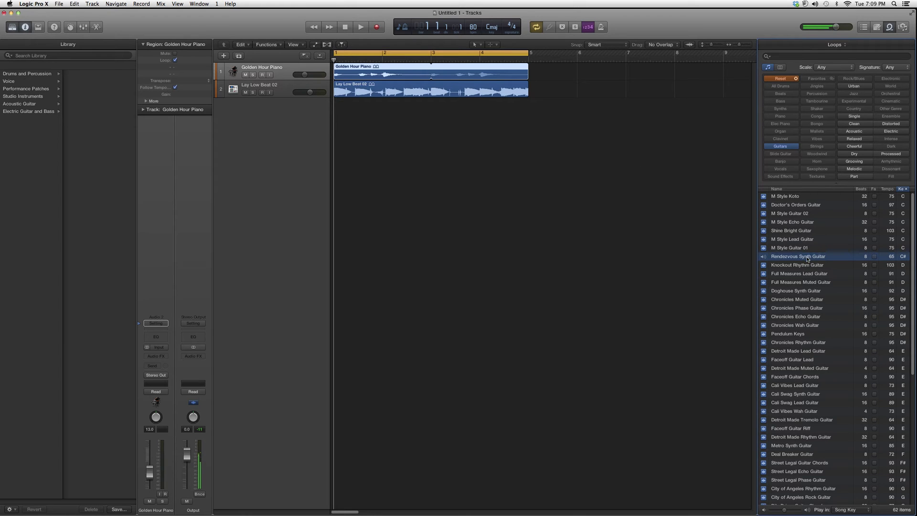
left_click(347, 28)
Loop the piano and beat regions to bar 9, and add Rendezvous Synth Guitar looping bars 5–9
left_click_drag(528, 70, 723, 71)
left_click_drag(528, 87, 720, 92)
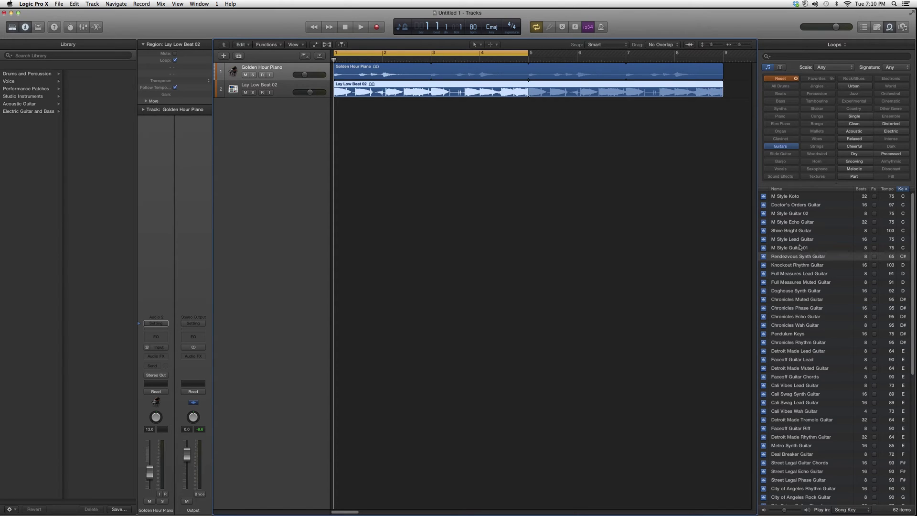
left_click_drag(800, 257, 535, 113)
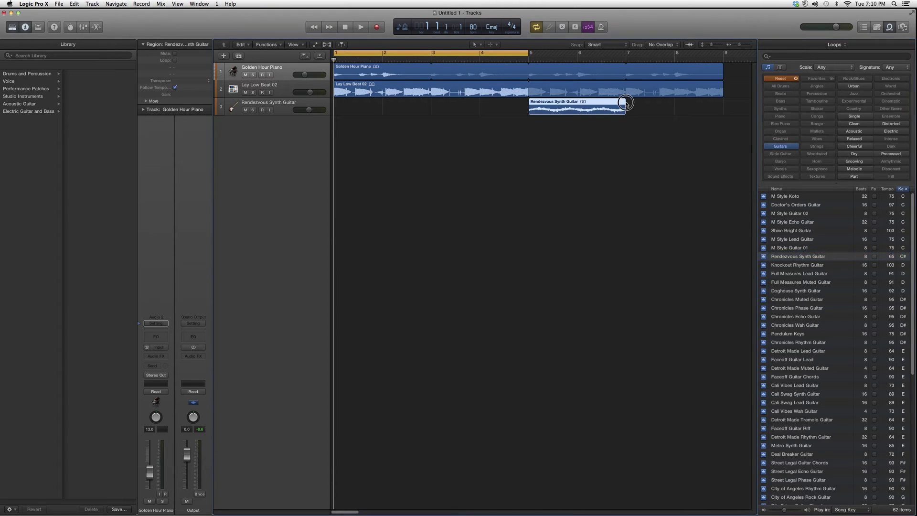
left_click_drag(627, 104, 723, 108)
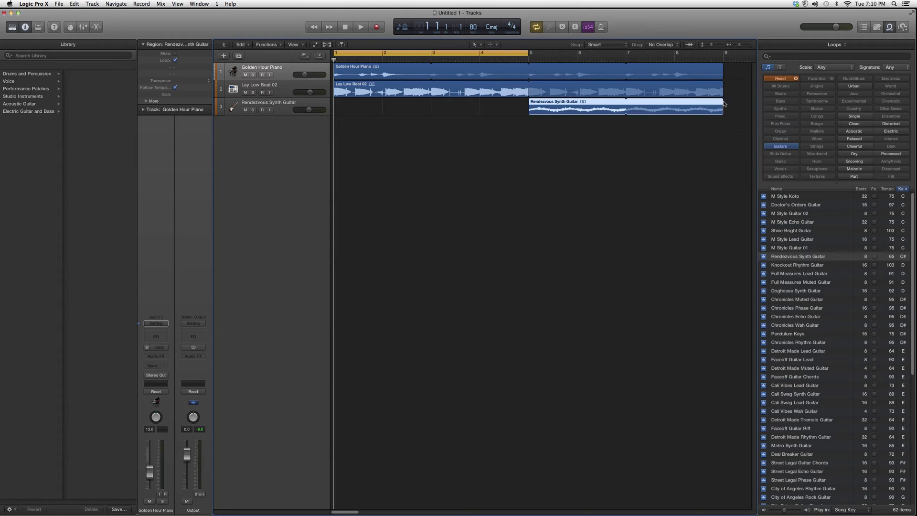
left_click_drag(742, 45, 754, 46)
scroll(655, 63, "right", 10)
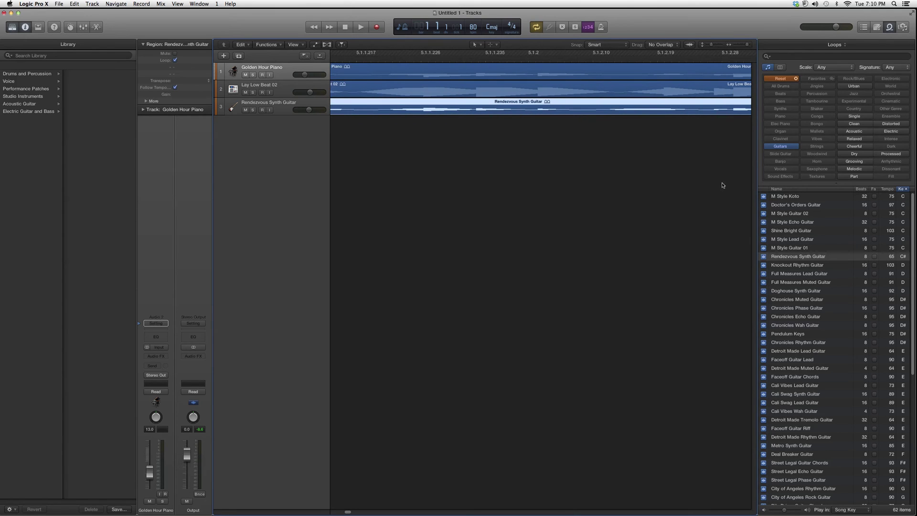
scroll(722, 185, "right", 5)
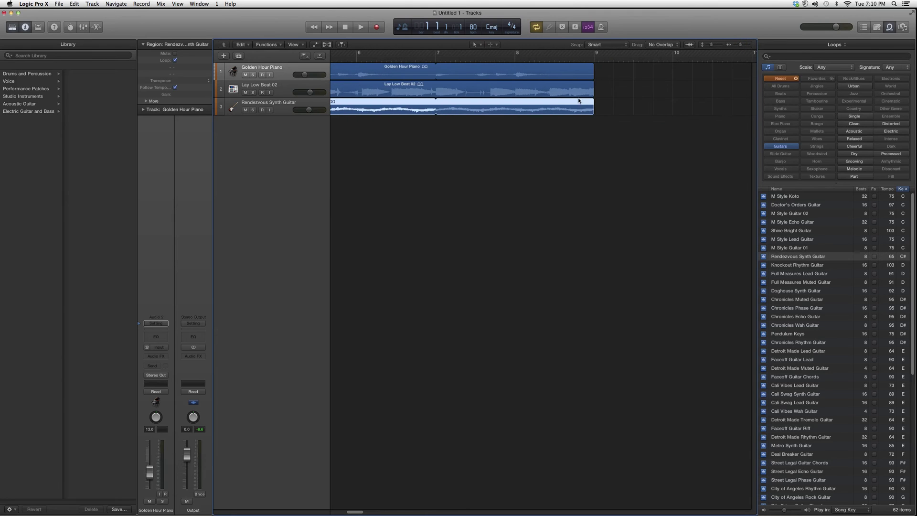
left_click(741, 45)
left_click(748, 46)
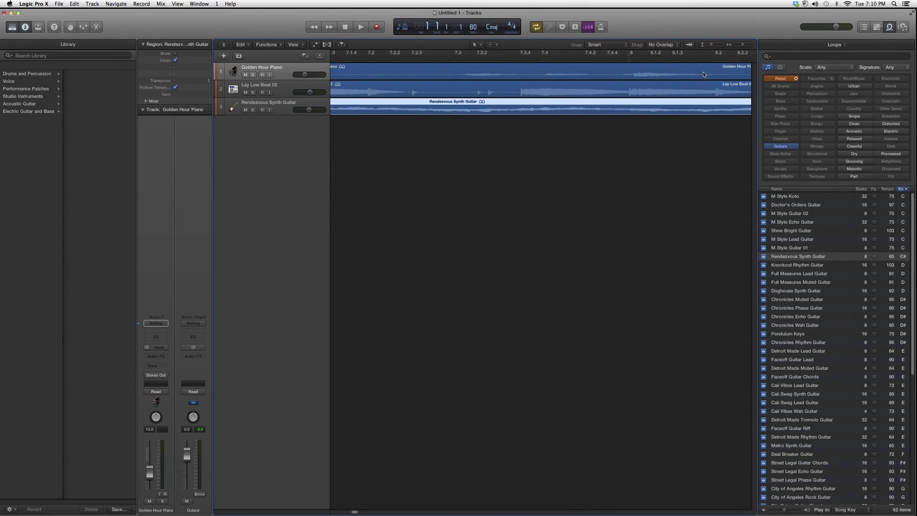
scroll(703, 75, "right", 10)
left_click(525, 59)
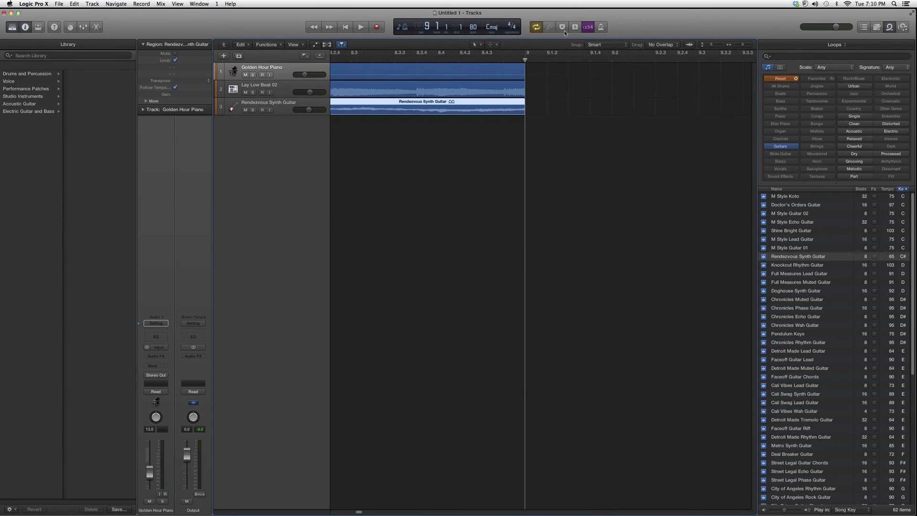
left_click(745, 44)
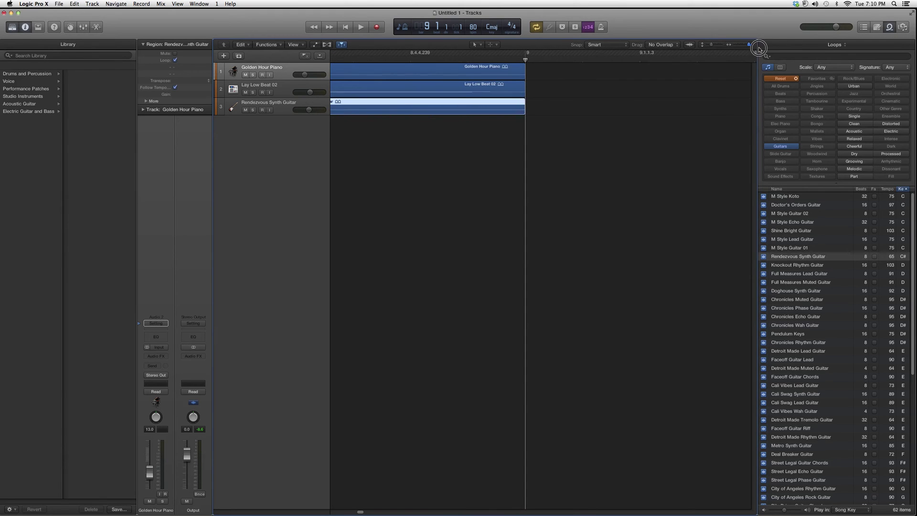
left_click_drag(748, 45, 730, 48)
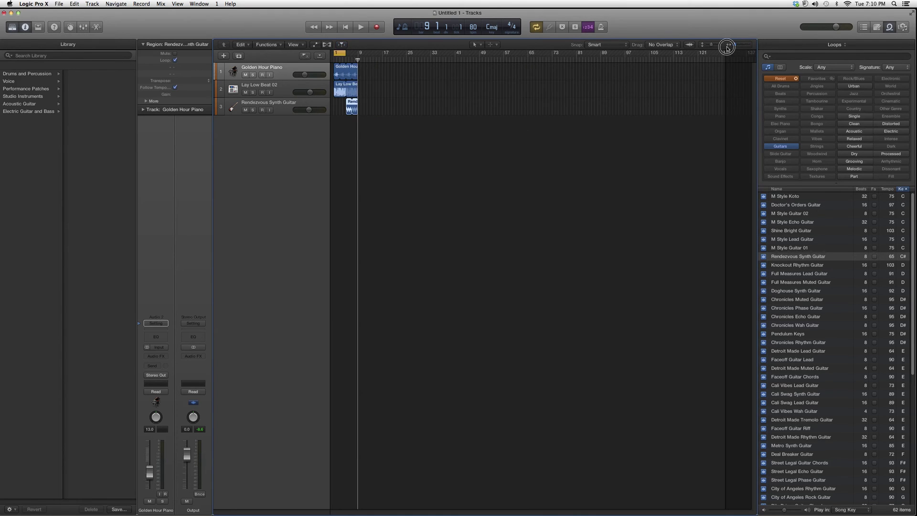
key("z")
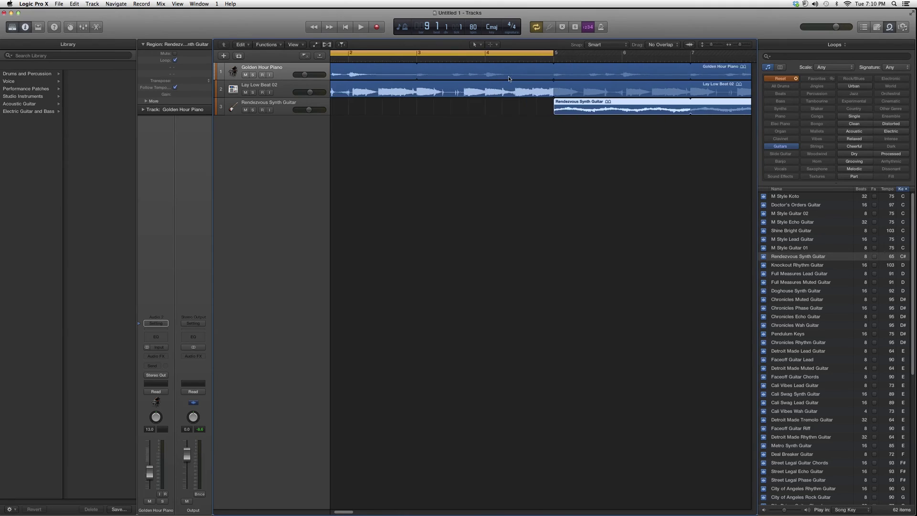
left_click_drag(742, 46, 738, 45)
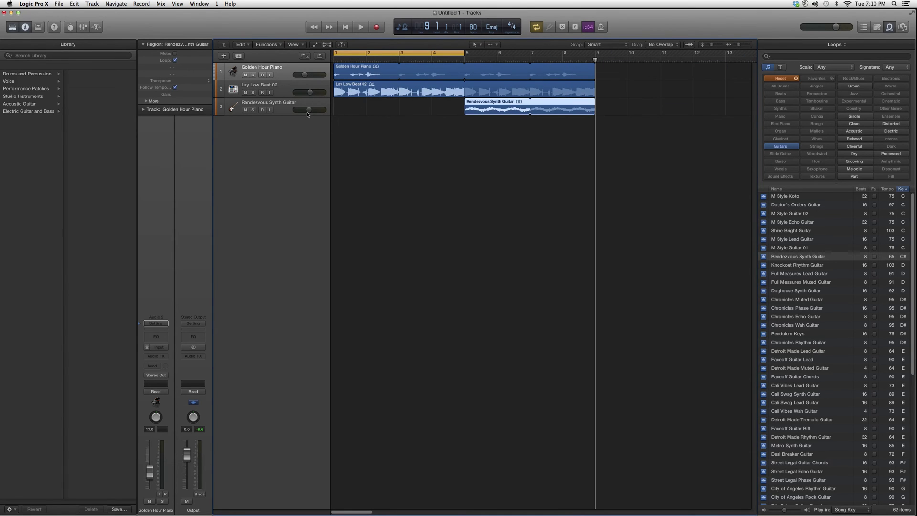
Play from bar 1, turn the guitar track down to -6.1 dB, and extend the cycle to bar 9
left_click(346, 27)
left_click(357, 29)
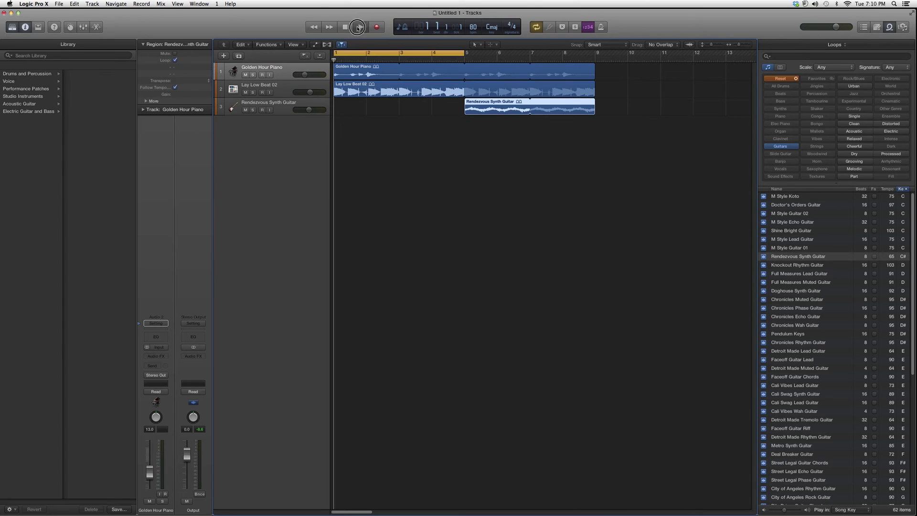
left_click_drag(309, 110, 289, 112)
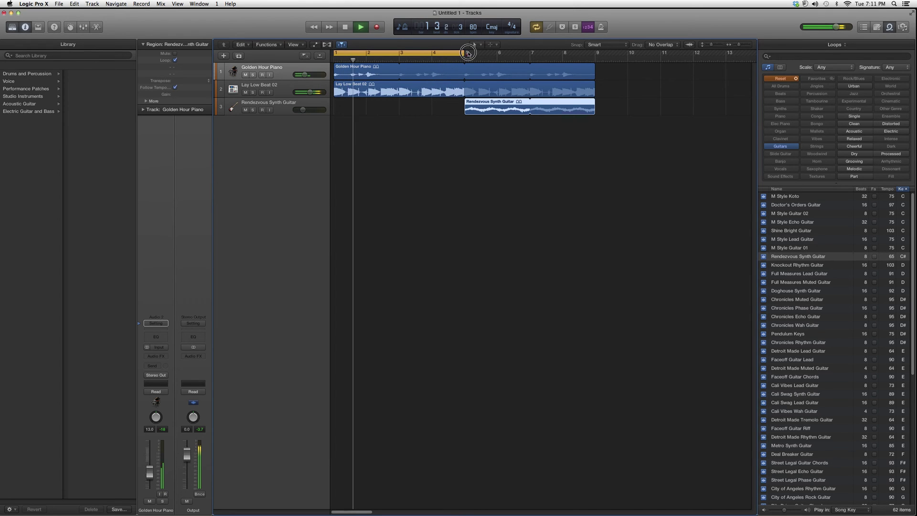
left_click_drag(460, 54, 616, 69)
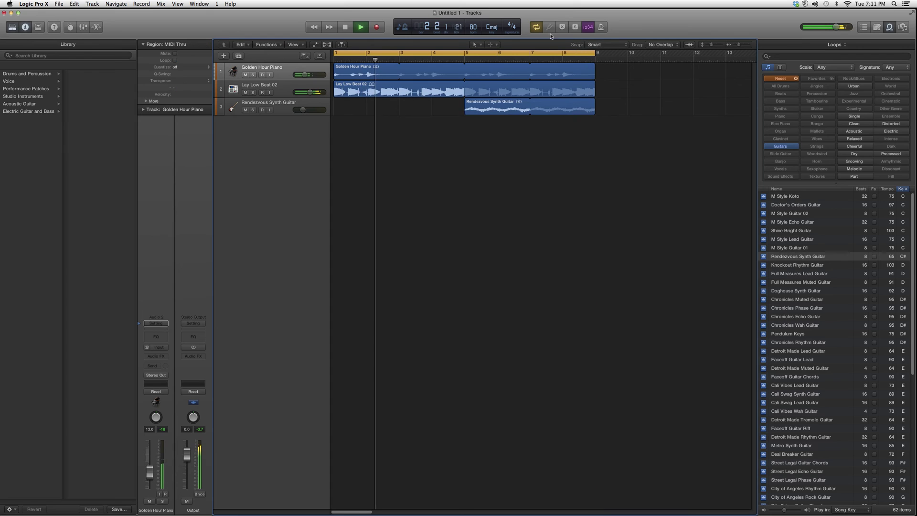
left_click(365, 30)
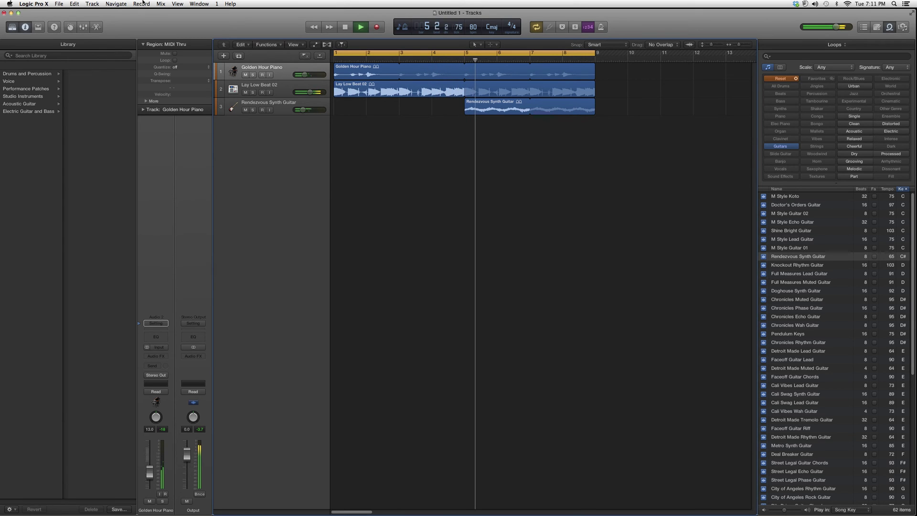
Lower the Rendezvous Synth Guitar volume to -24.5 dB while playing from bar 5, then stop
mouse_move(302, 111)
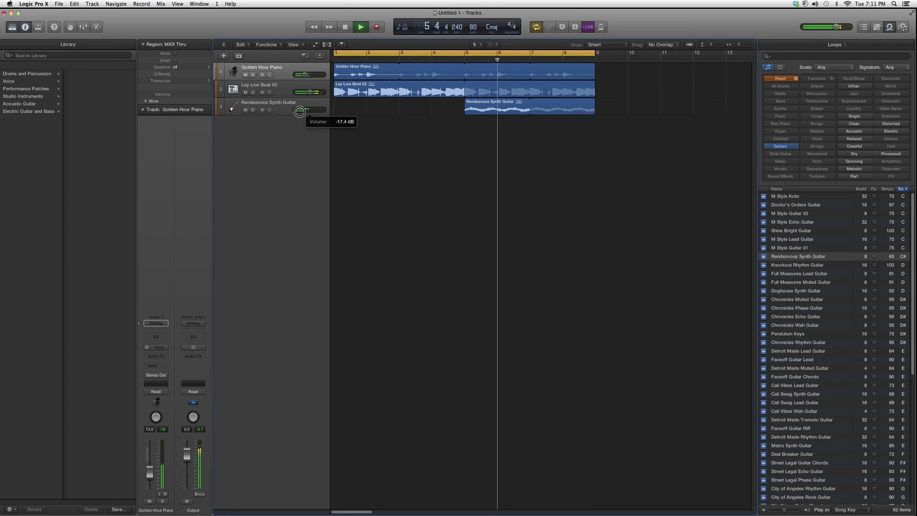
left_click_drag(301, 111, 296, 112)
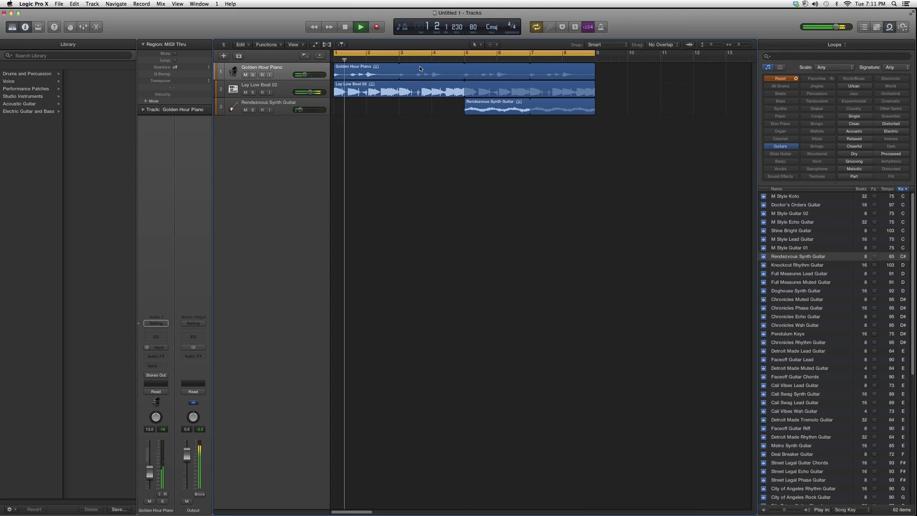
left_click(467, 58)
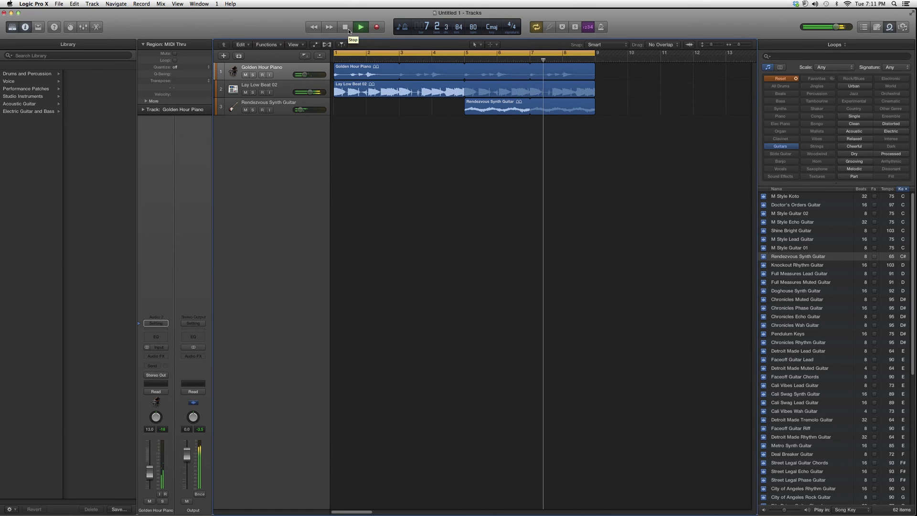
left_click(298, 110)
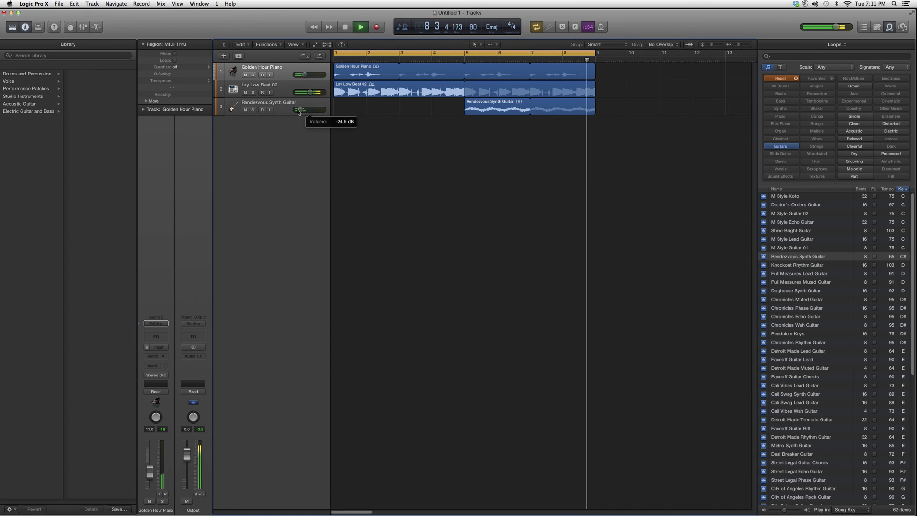
left_click(344, 26)
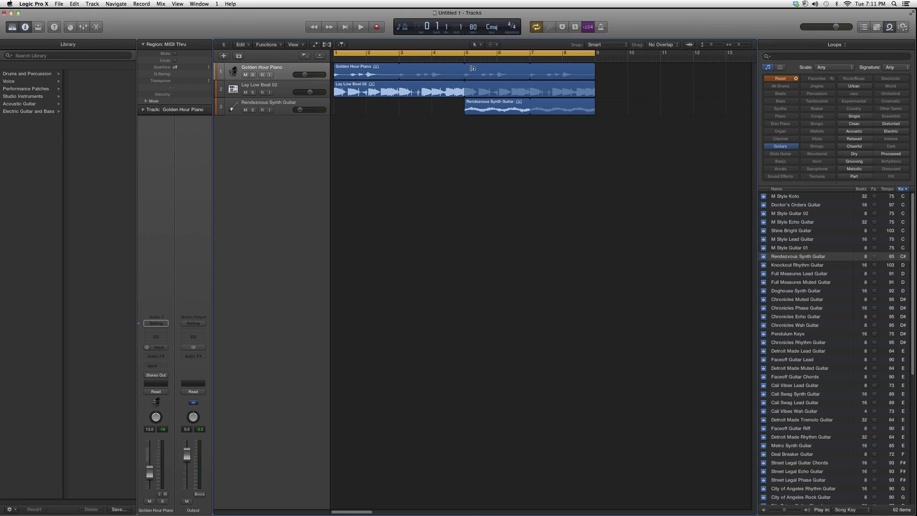
left_click(455, 62)
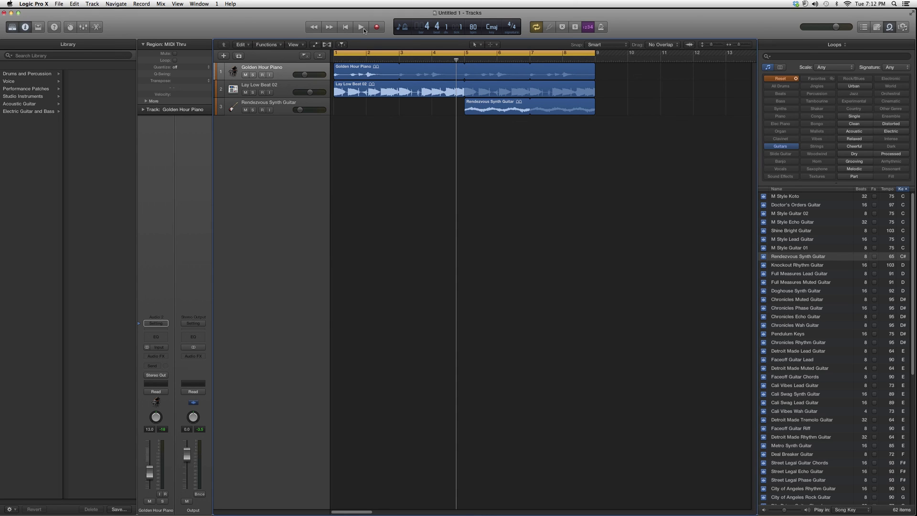
left_click(361, 27)
left_click(449, 60)
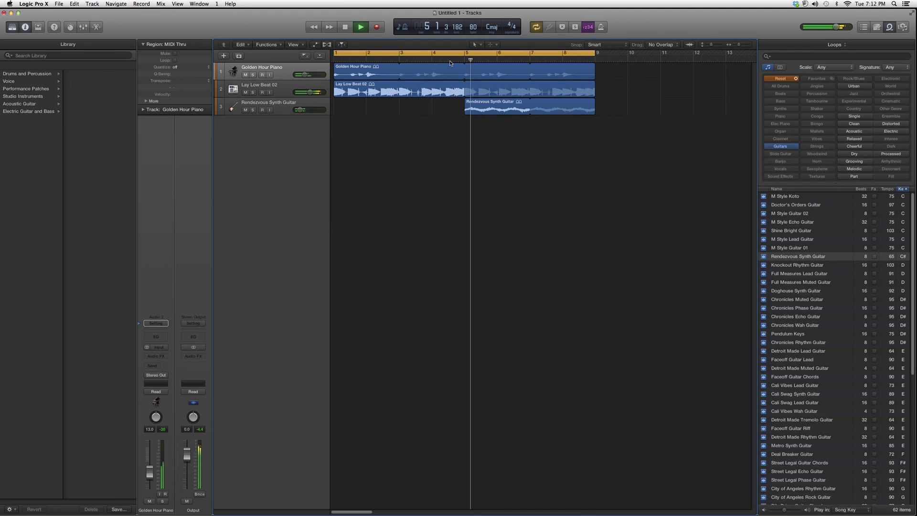
left_click(348, 26)
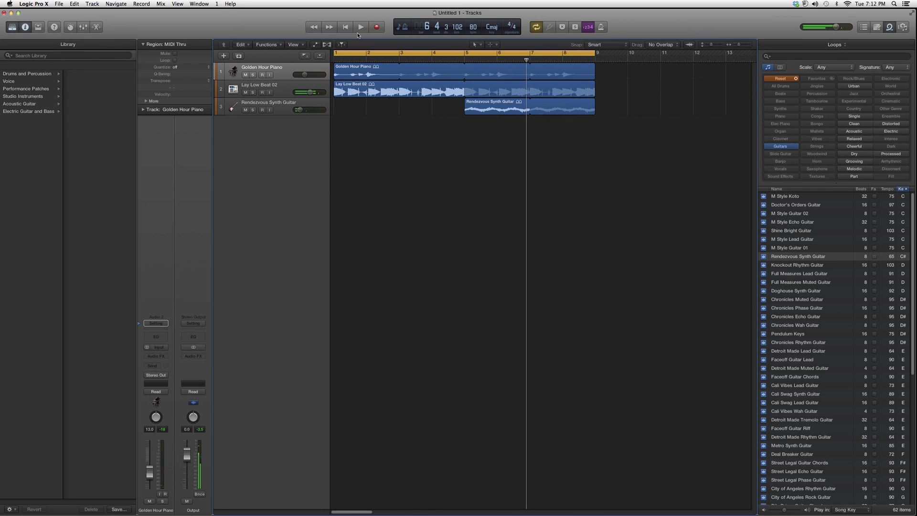